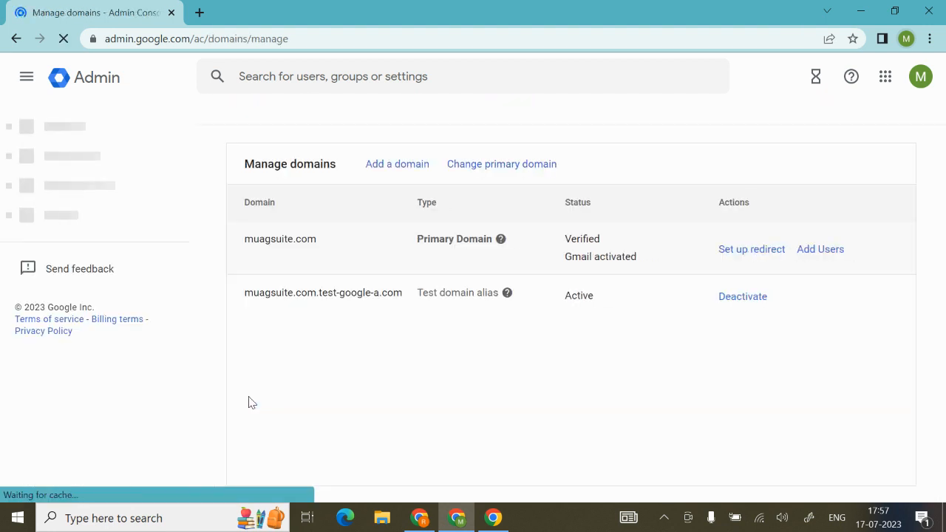
Step: Examine the names, types and statuses of the primary domain and the test domain alias in the domain list
left_click_drag(319, 243, 246, 249)
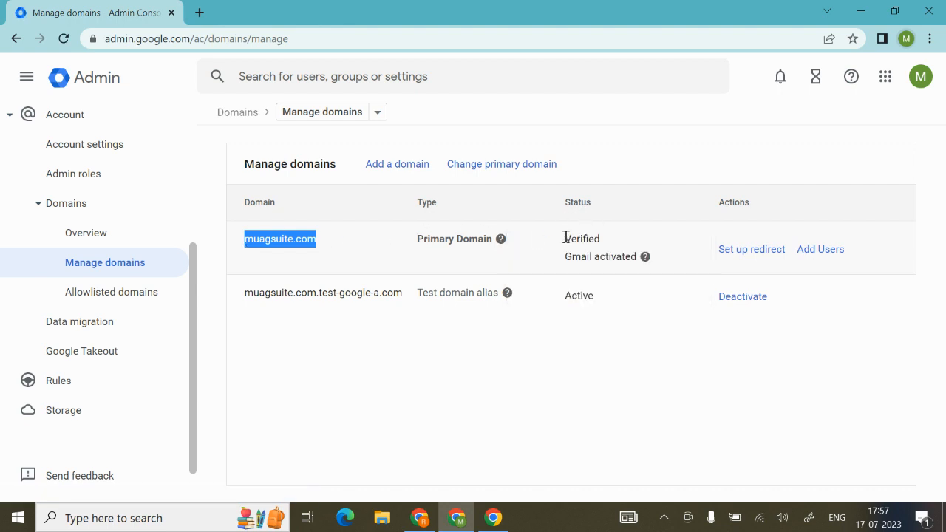
left_click_drag(563, 239, 606, 244)
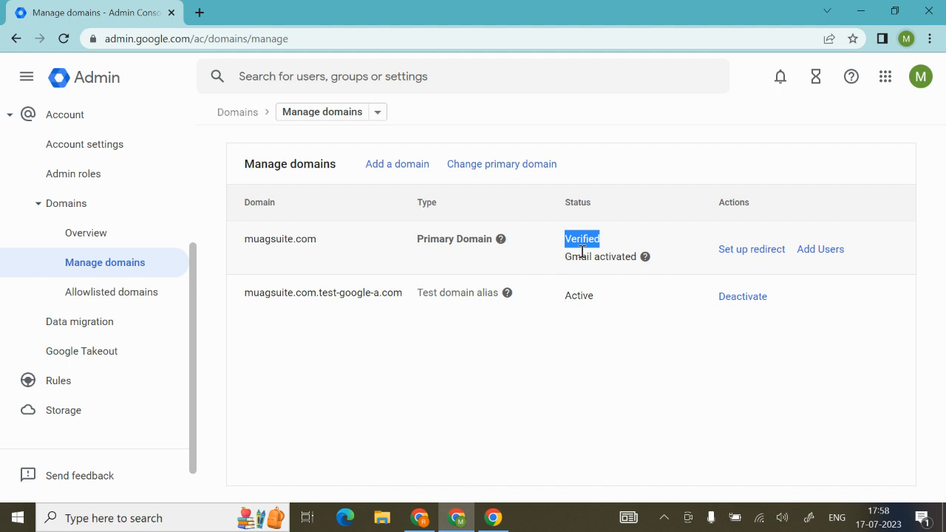
mouse_move(566, 258)
left_mouse_down()
mouse_move(640, 263)
mouse_move(569, 256)
left_mouse_up()
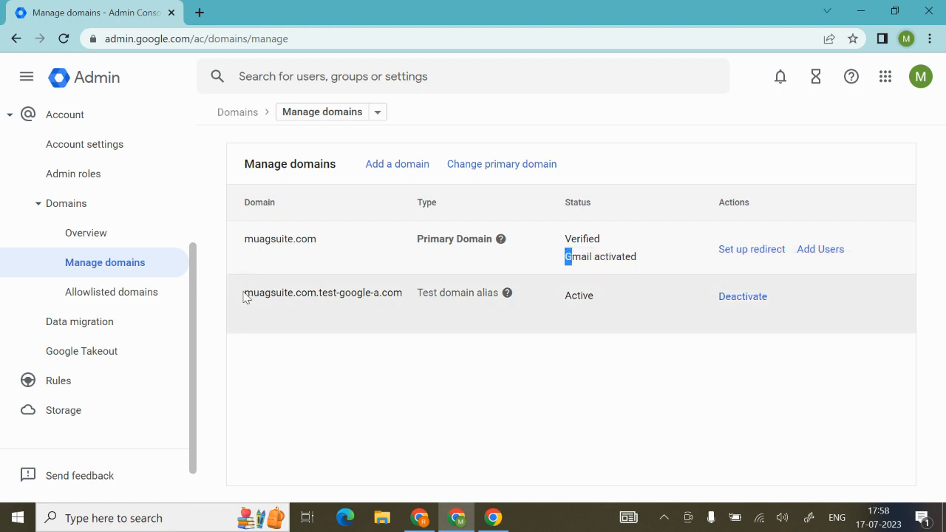
left_click_drag(246, 296, 461, 296)
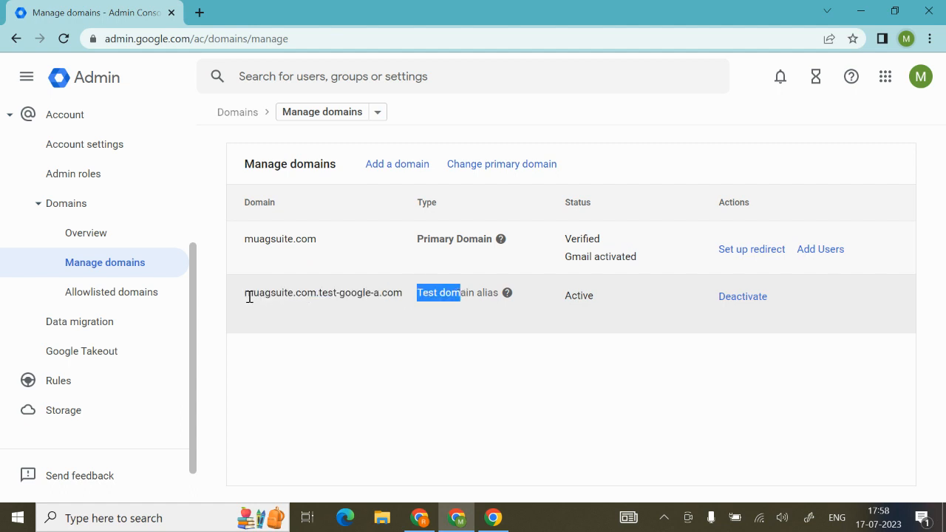
left_click_drag(245, 294, 402, 304)
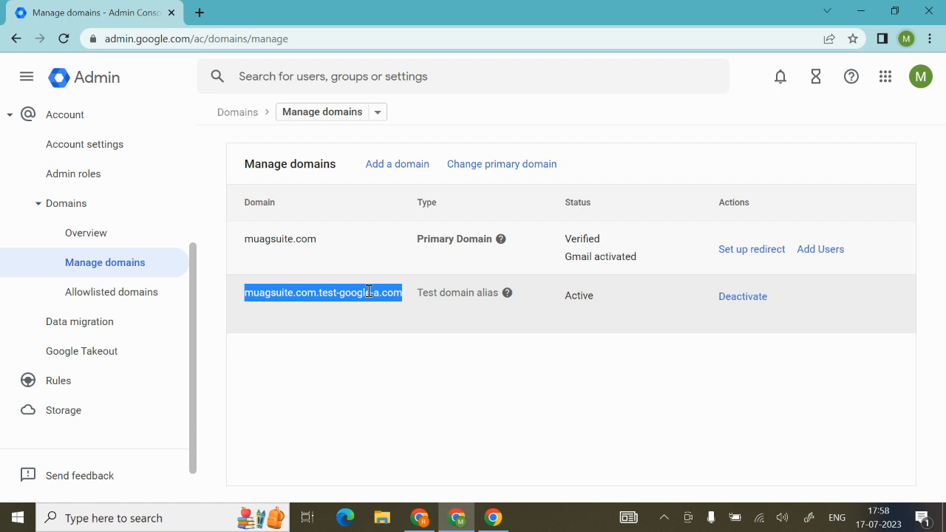
left_click(342, 255)
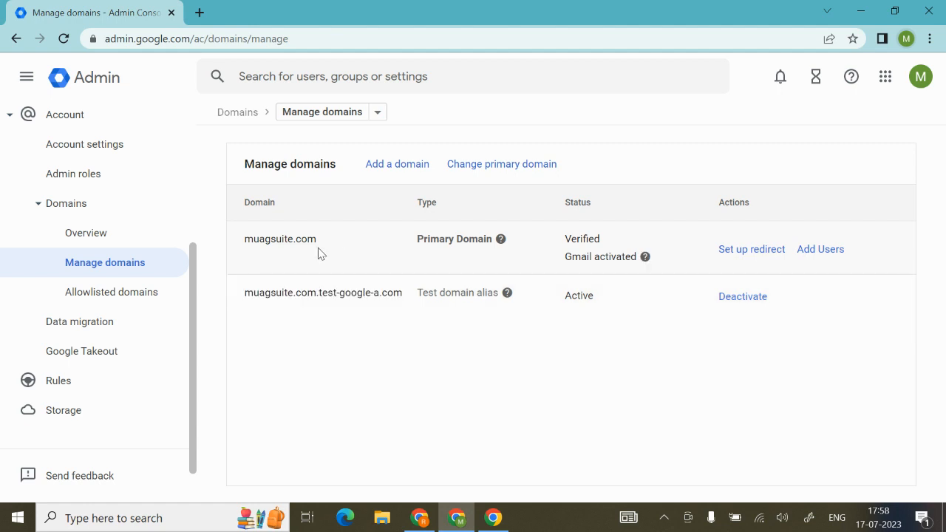
left_click_drag(245, 239, 318, 240)
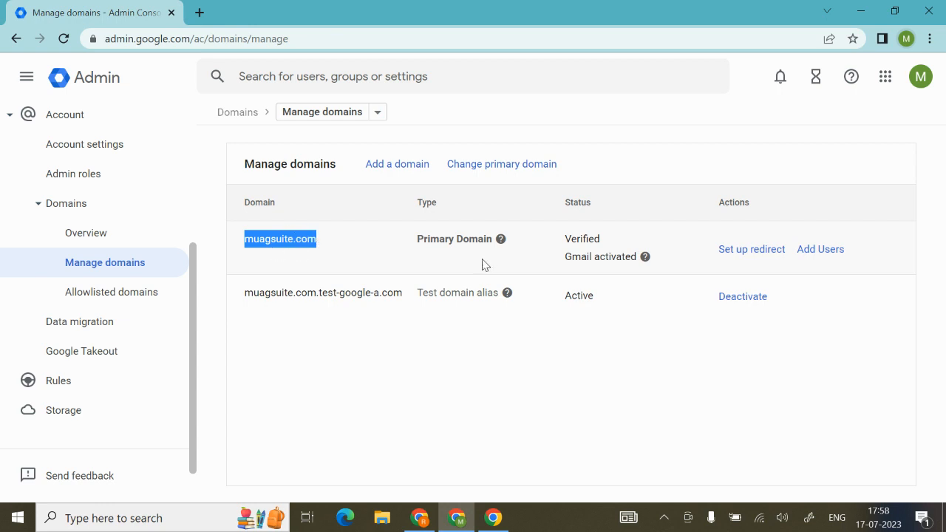
left_click_drag(418, 240, 495, 245)
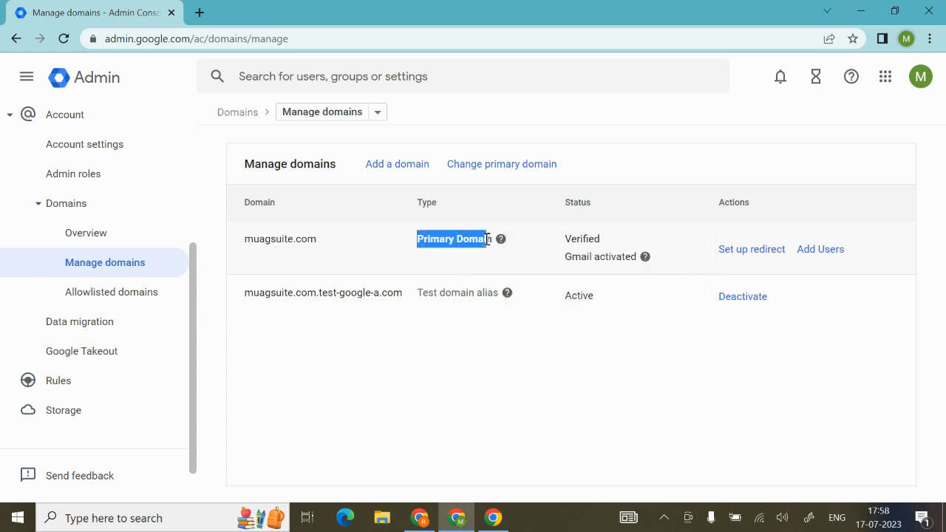
left_click(396, 305)
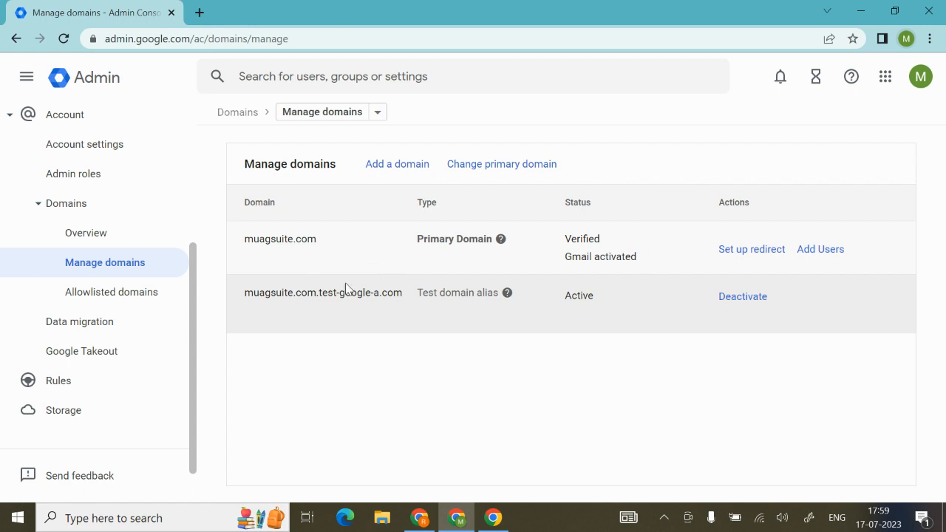
left_click_drag(240, 296, 421, 294)
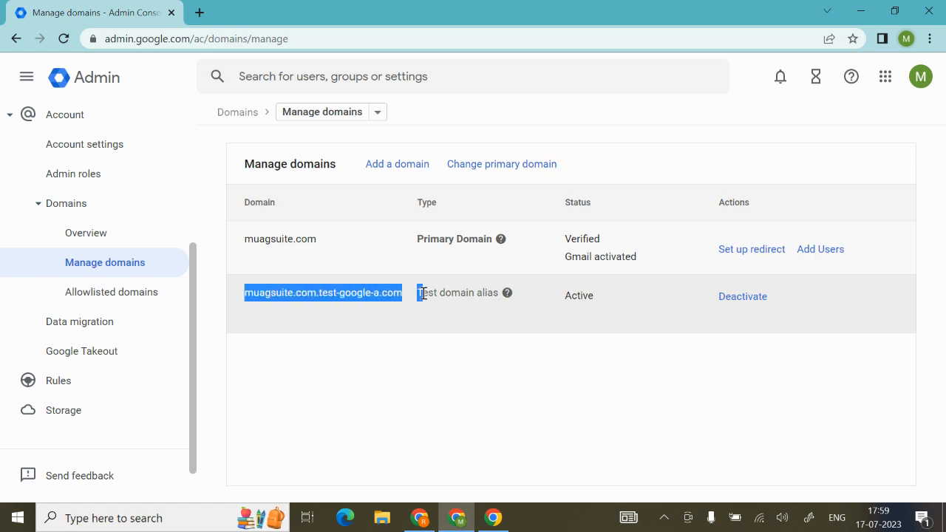
left_click(415, 371)
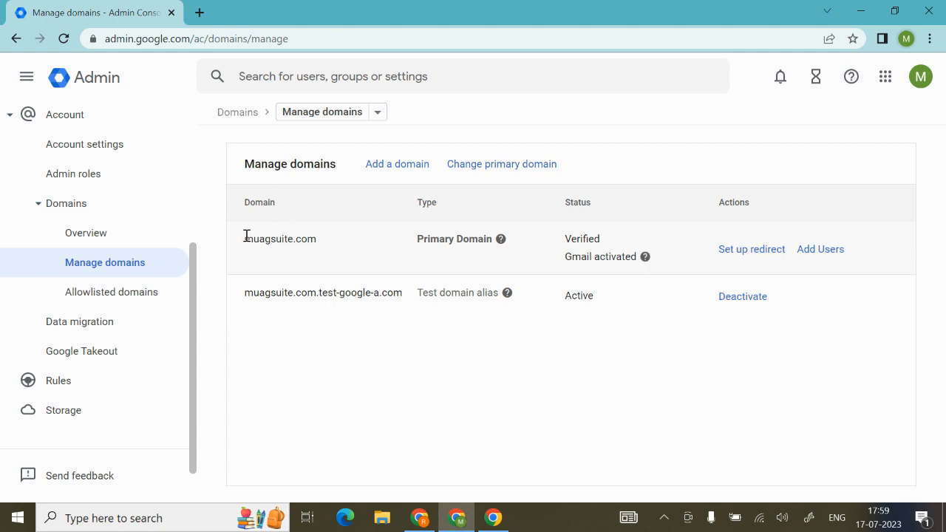
left_click_drag(246, 236, 318, 247)
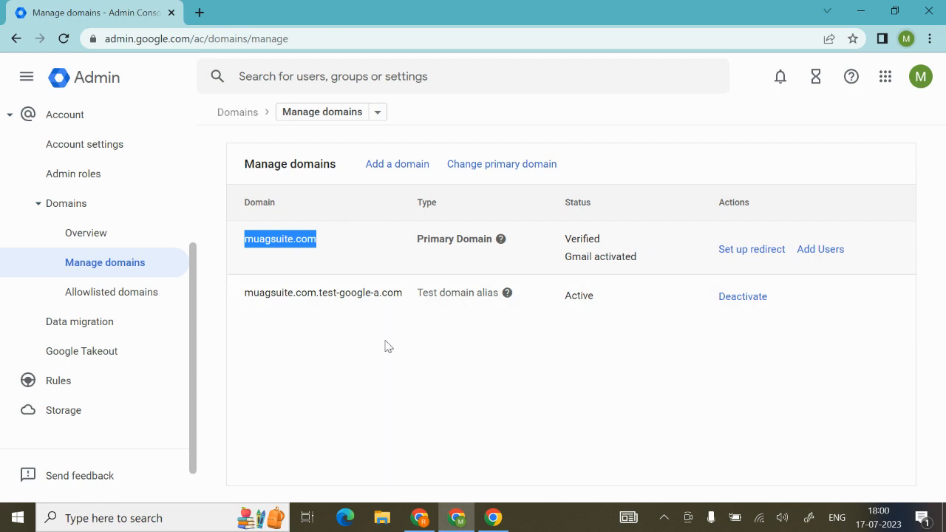
Step: Start adding a new domain and enter ttttt.com as its domain name
left_click(383, 168)
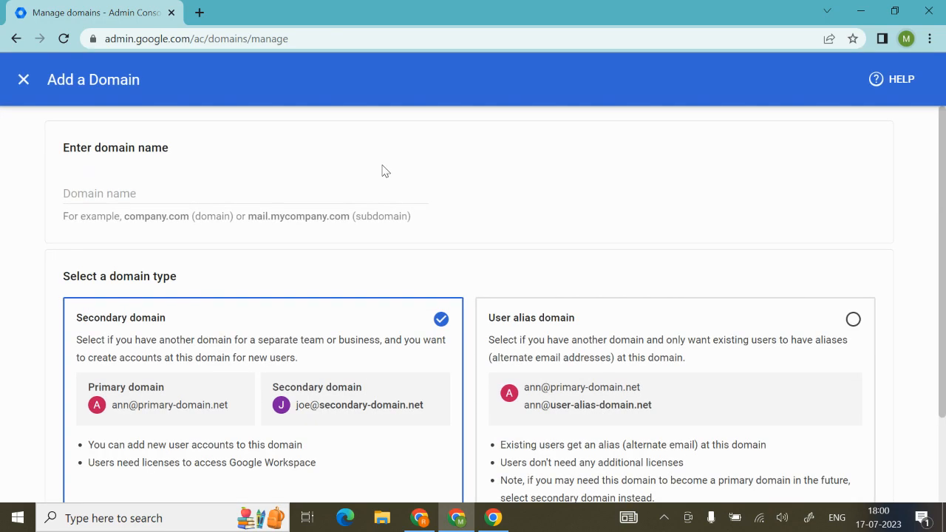
left_click(246, 197)
type("www.")
left_click_drag(66, 148, 184, 150)
left_click(133, 192)
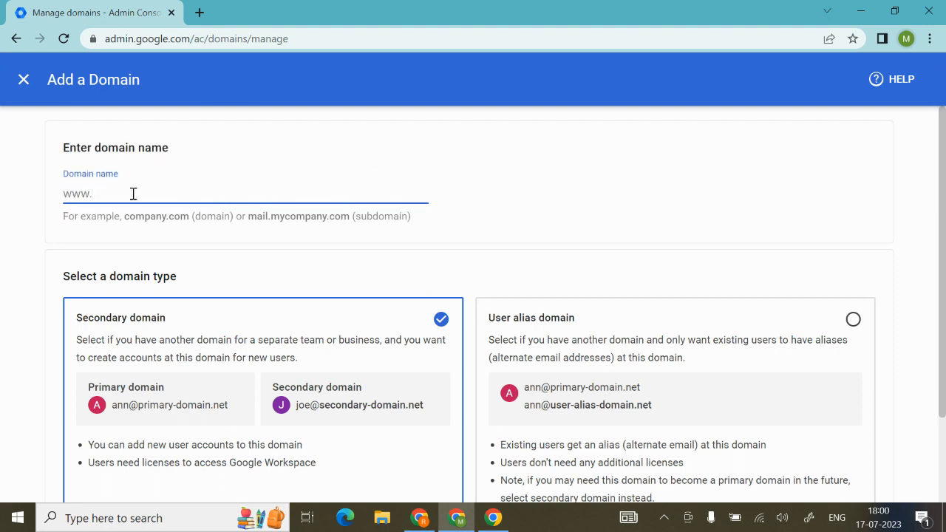
type("ttttt.com")
scroll(133, 193, "down", 1)
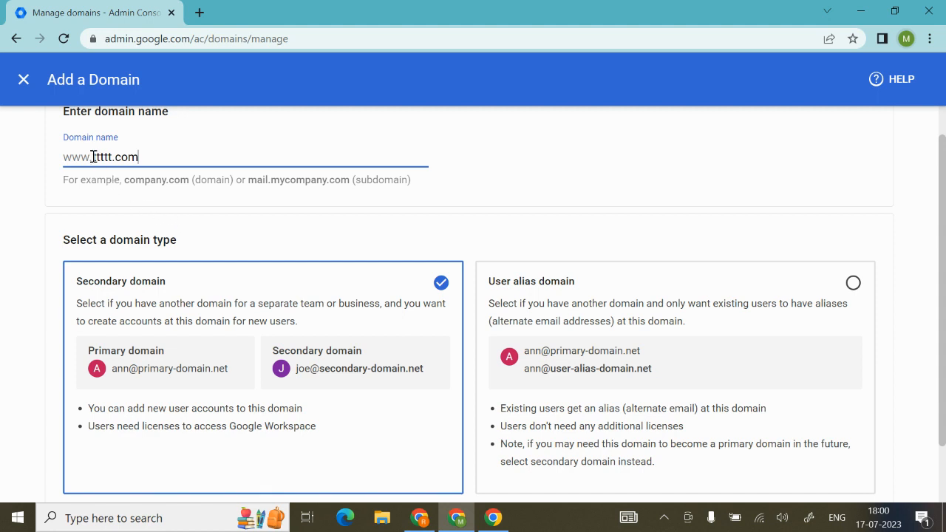
Step: Review the entered domain name, keep the Secondary domain type, and add the domain to start its verification
left_click_drag(91, 157, 140, 154)
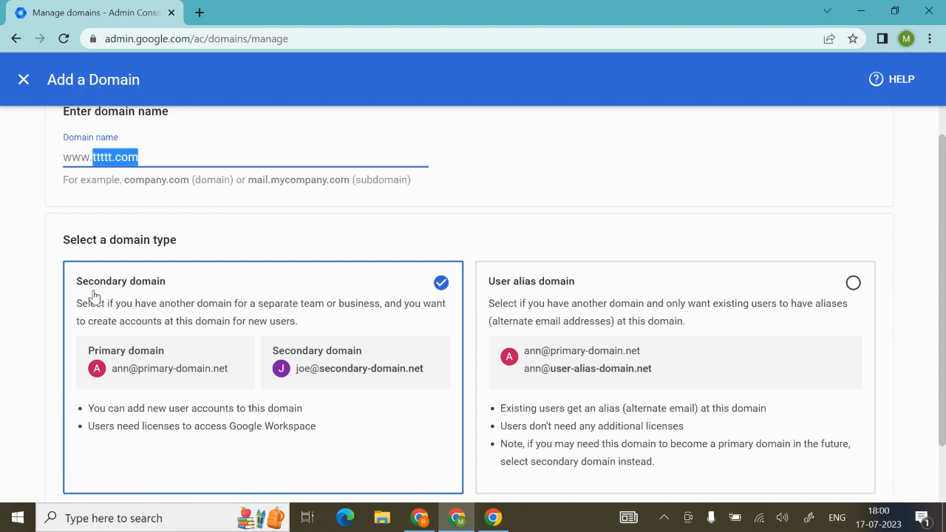
scroll(142, 290, "down", 1)
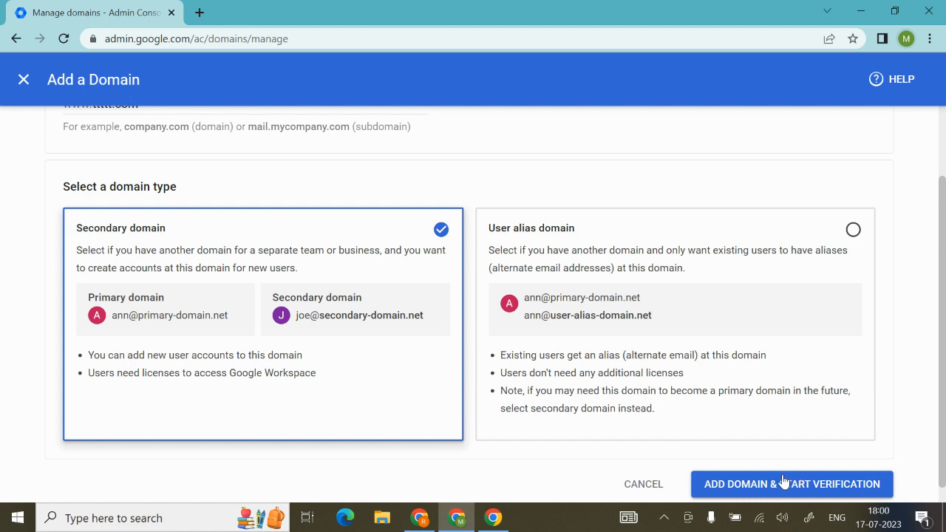
scroll(316, 194, "up", 1)
scroll(316, 195, "down", 2)
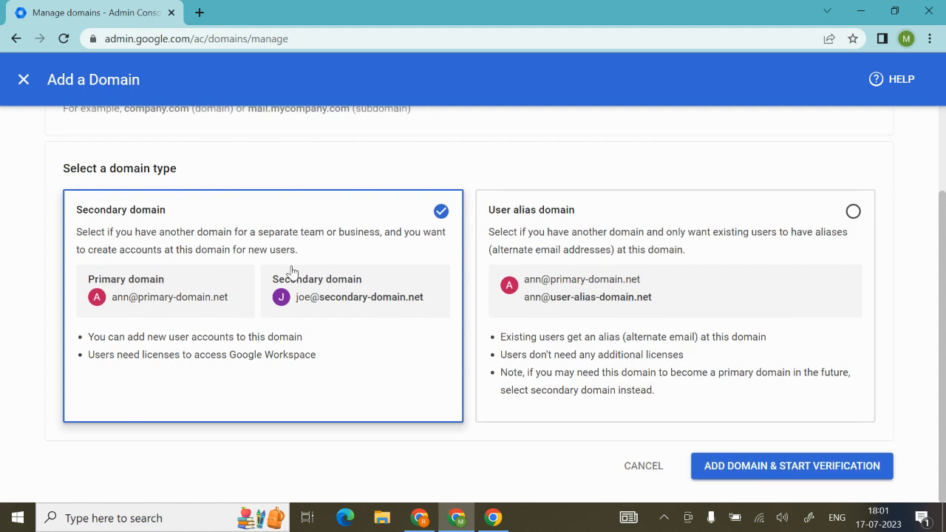
scroll(201, 269, "up", 2)
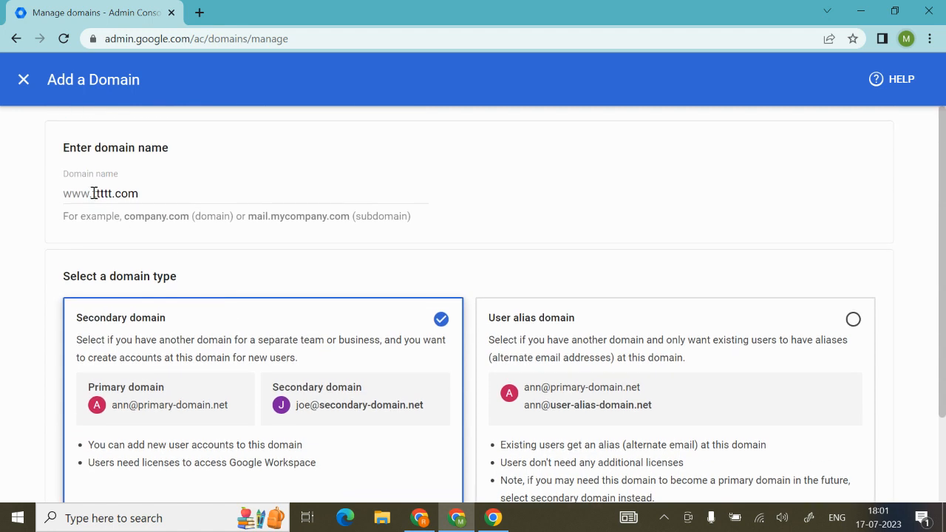
left_click_drag(93, 193, 133, 193)
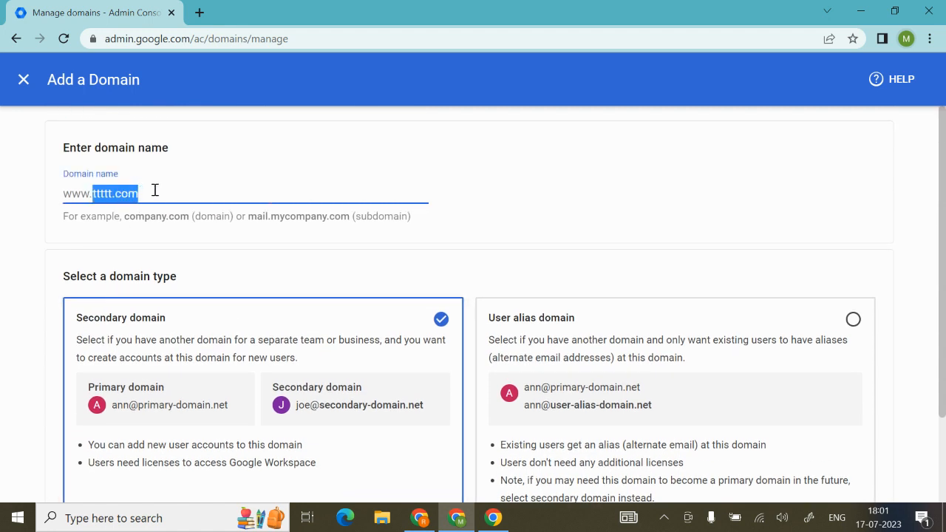
scroll(154, 191, "down", 3)
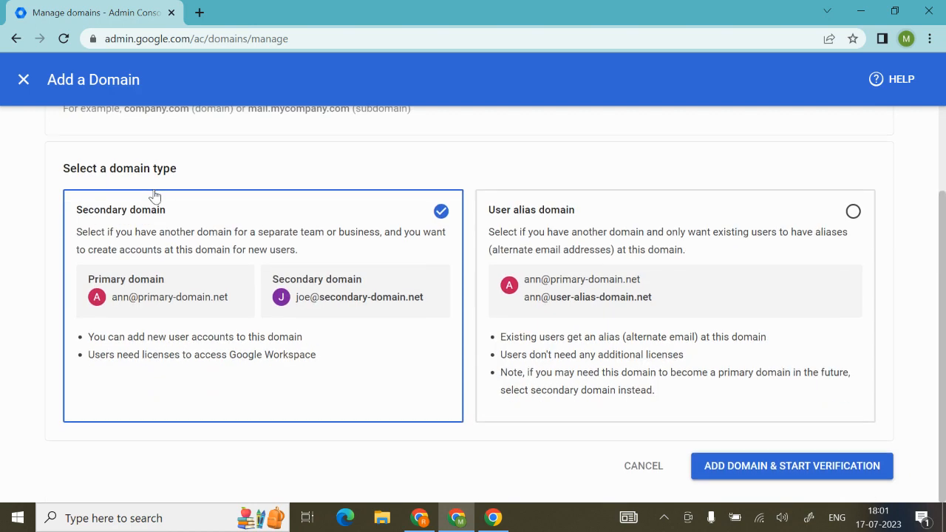
left_click(732, 467)
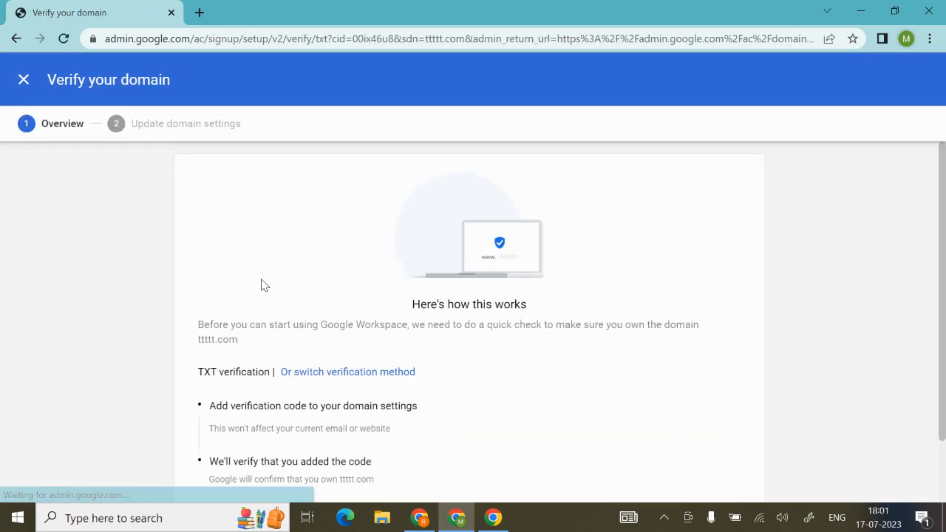
Step: Leave the verification of ttttt.com without continuing and check its entry in the list of managed domains
scroll(478, 359, "down", 2)
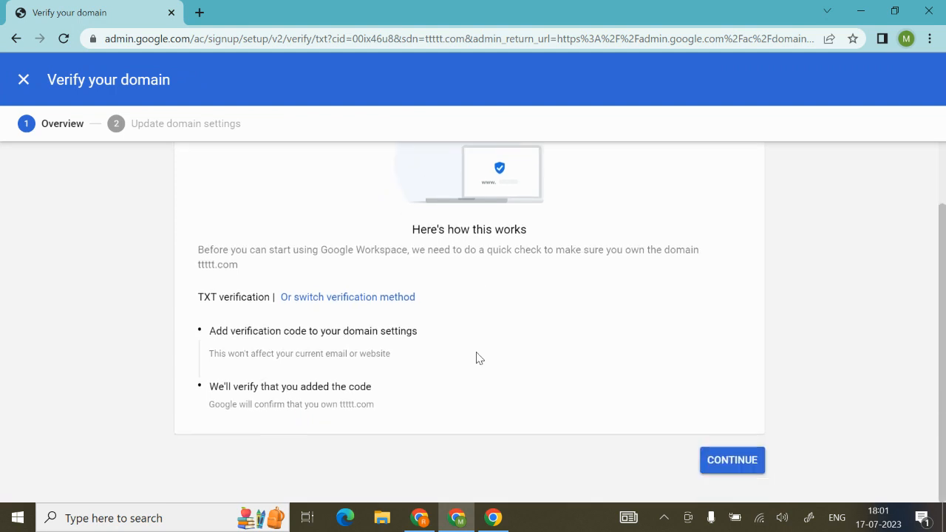
left_click(24, 80)
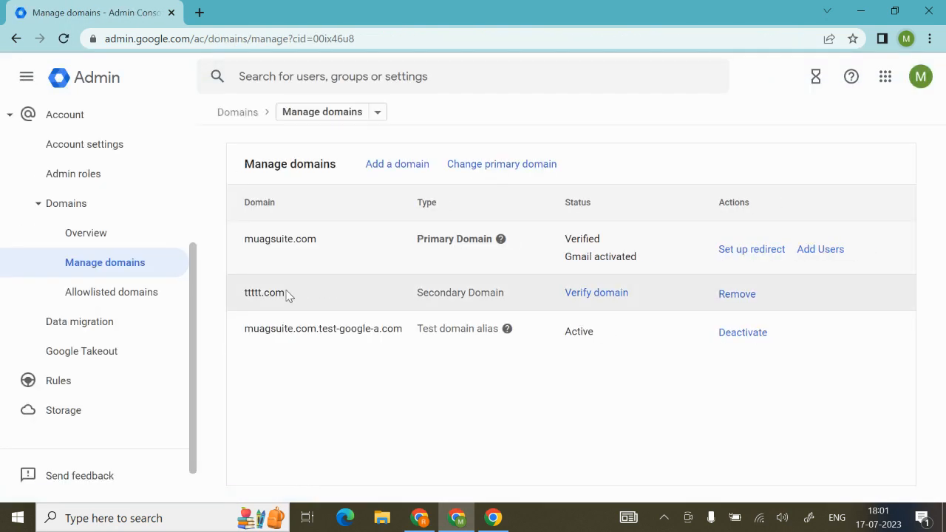
double_click(266, 291)
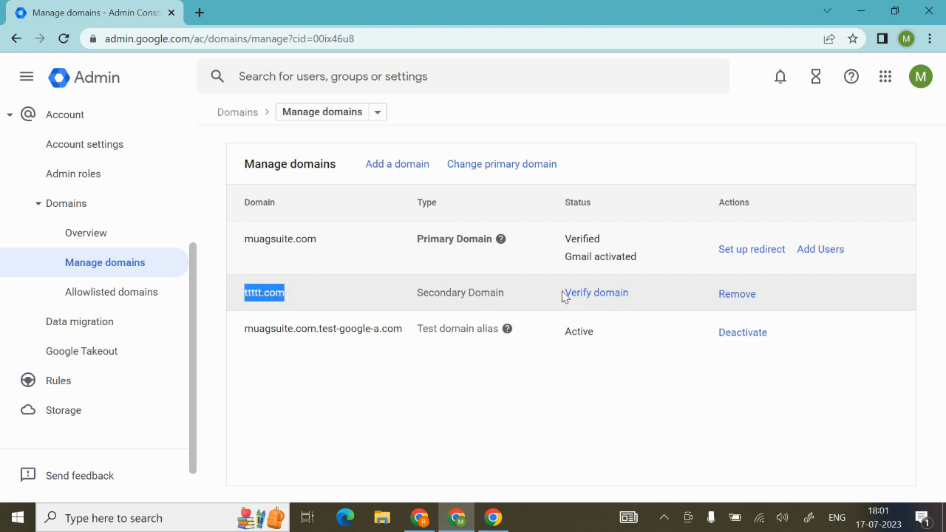
Step: Try to add aaa.com as a user alias domain and start its verification
left_click(398, 167)
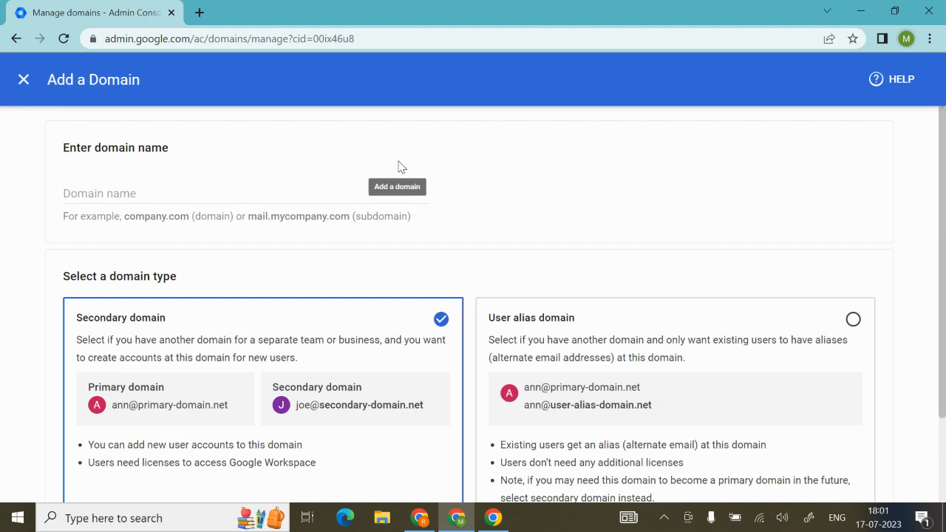
left_click(648, 382)
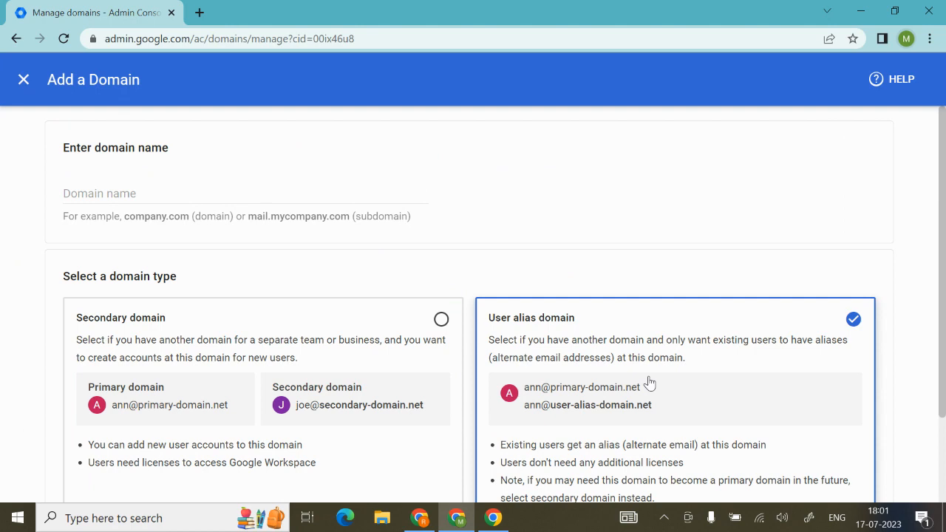
scroll(648, 382, "down", 2)
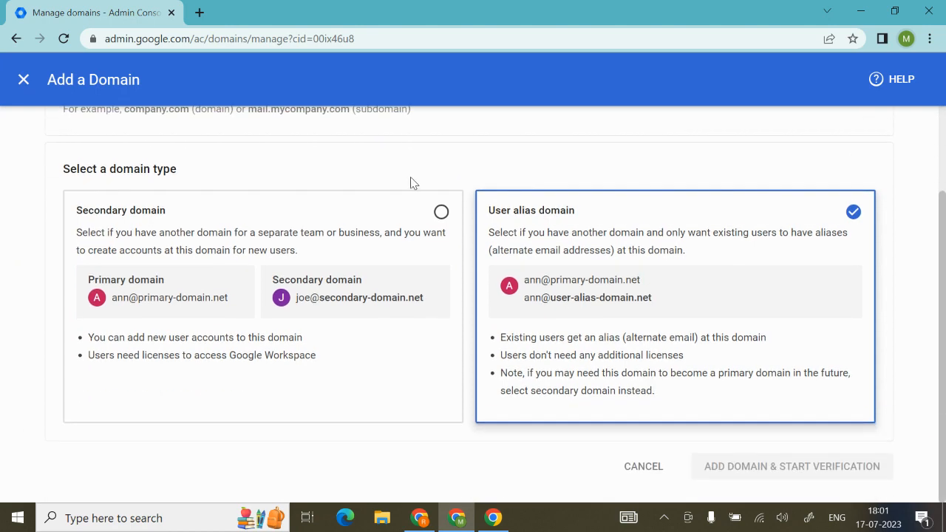
scroll(402, 183, "up", 2)
left_click(226, 195)
type("www.a")
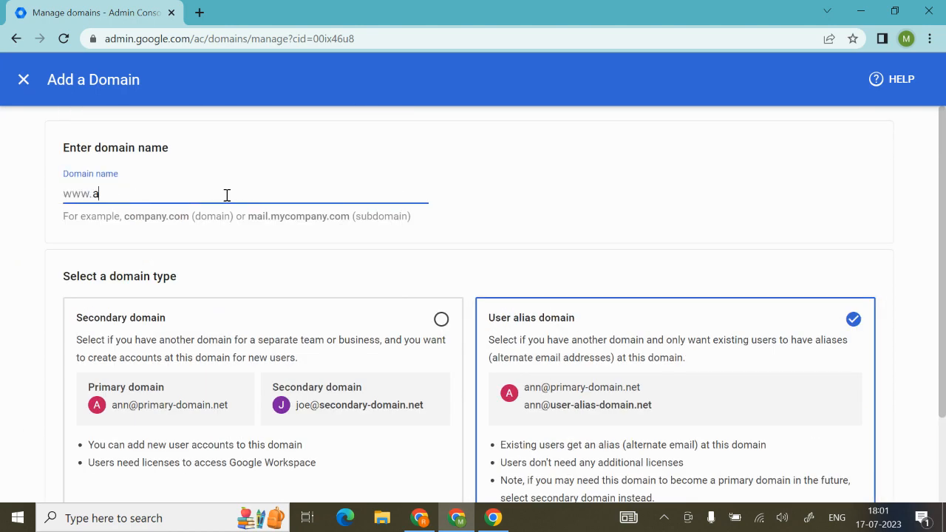
type("aa.comn")
key("BackSpace")
scroll(226, 198, "down", 2)
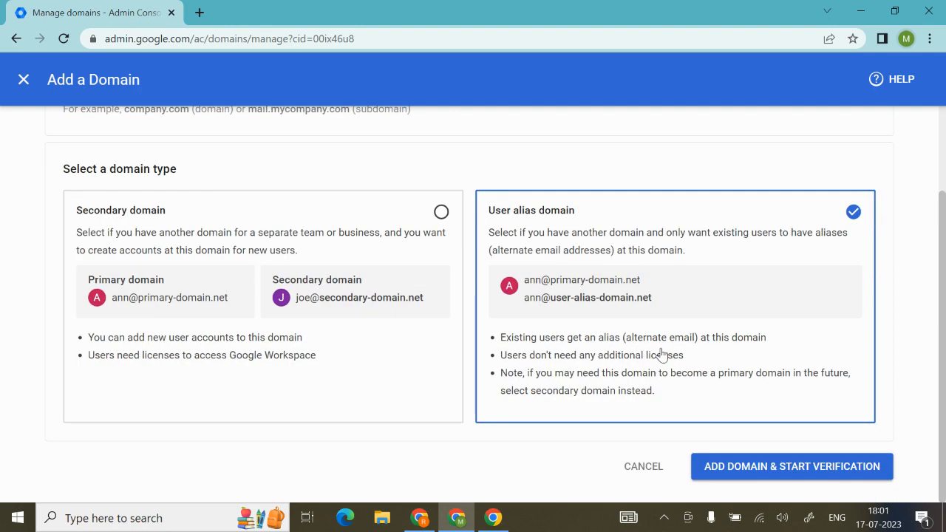
left_click(734, 472)
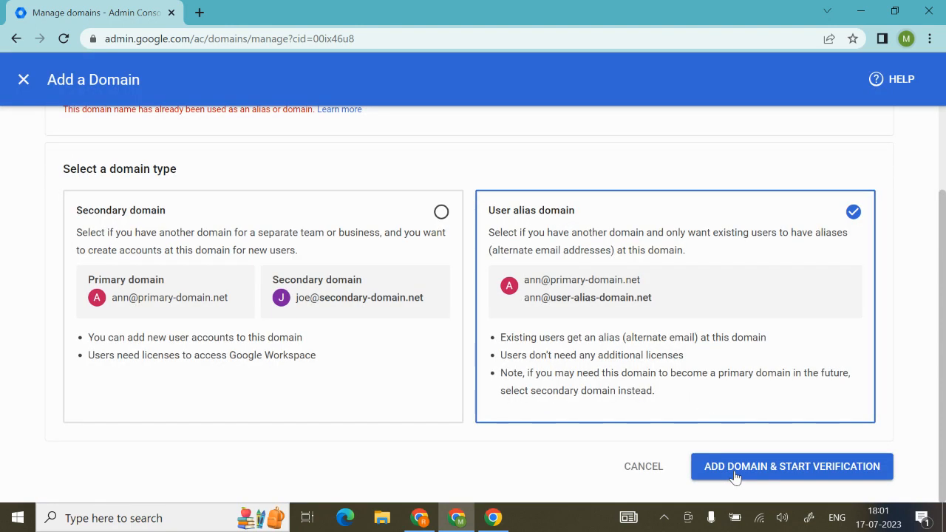
Step: Change the domain name to aaaddddd.com and add it as a user alias domain, starting its verification
scroll(330, 288, "up", 2)
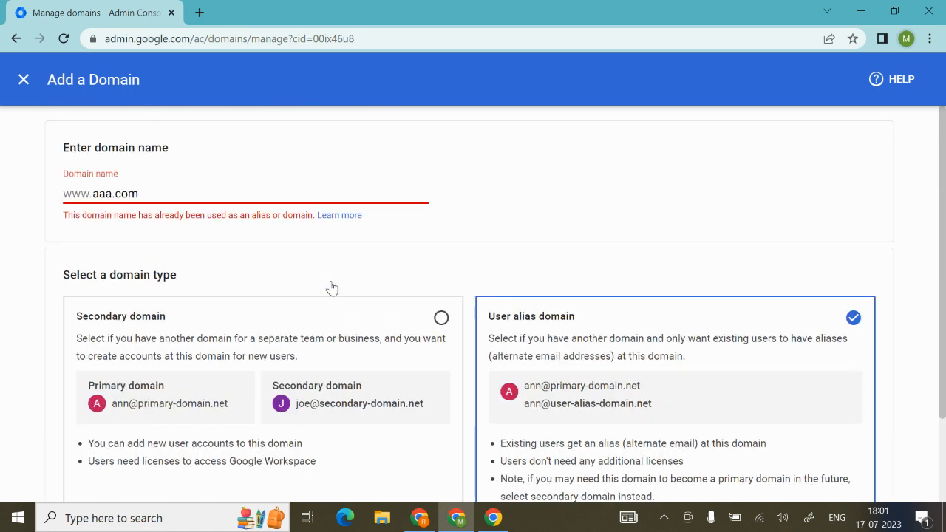
left_click(116, 192)
type("eddddd")
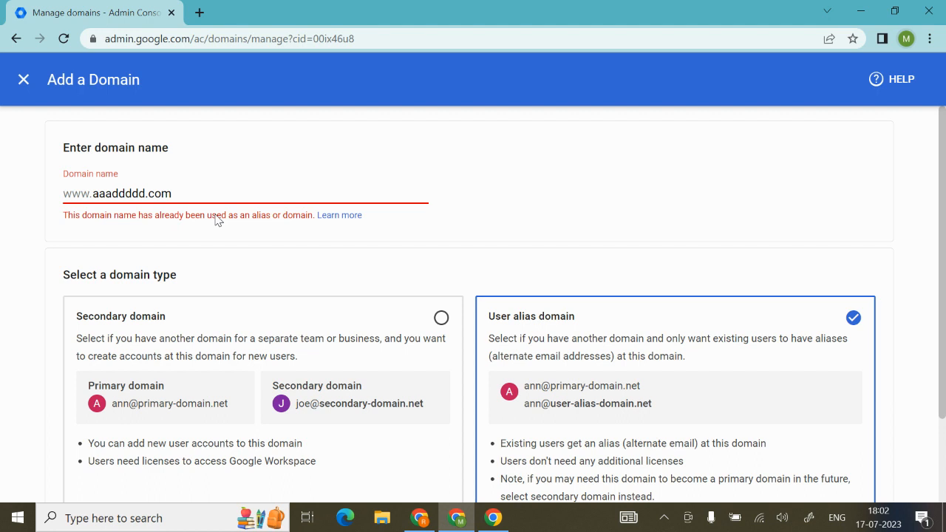
scroll(215, 220, "down", 1)
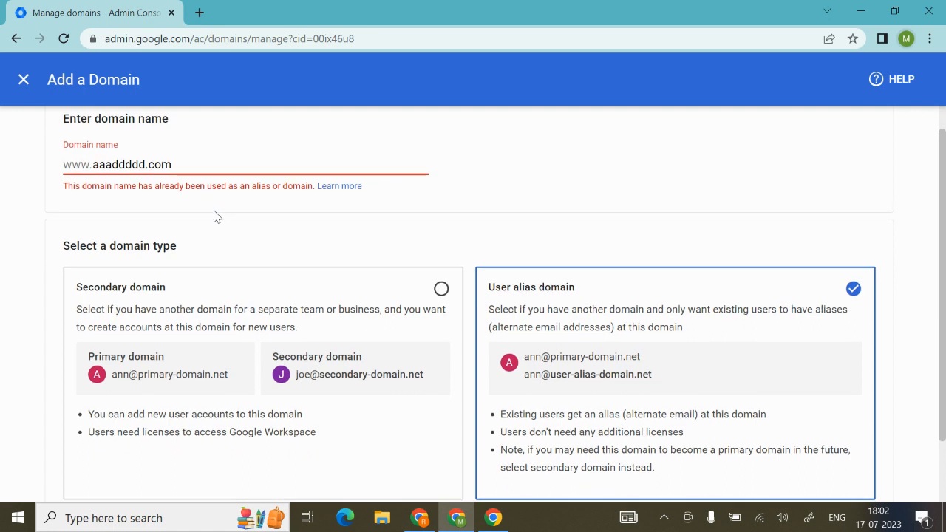
scroll(274, 190, "down", 3)
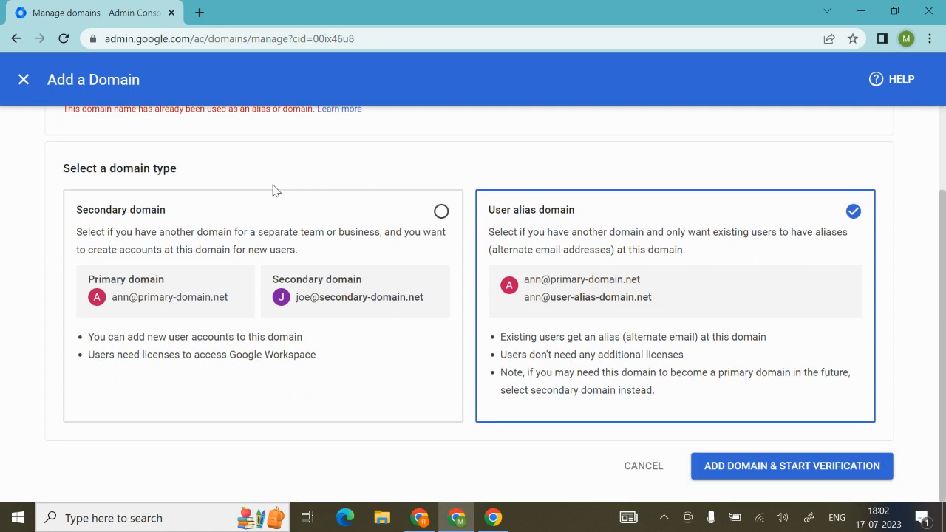
left_click(765, 466)
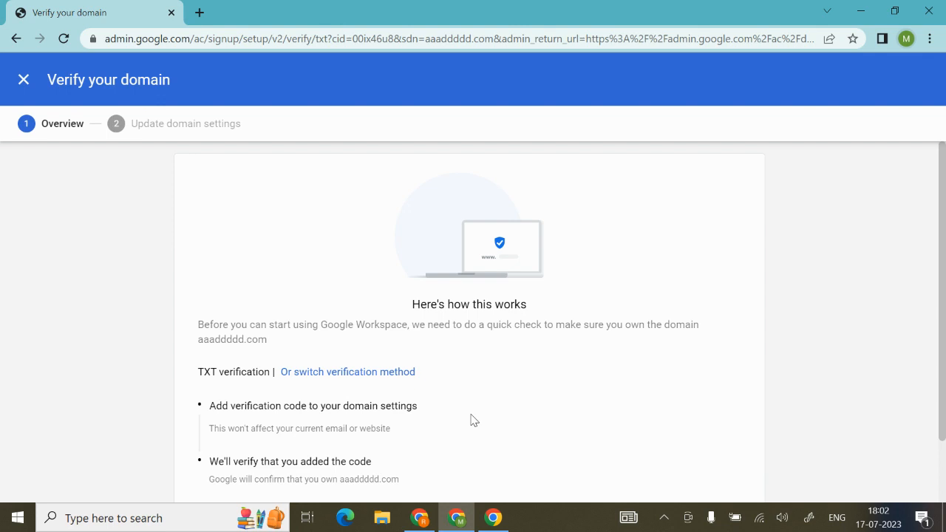
Step: Leave the verification of aaaddddd.com and compare the primary, secondary and user alias domain types in the list of managed domains
left_click(25, 80)
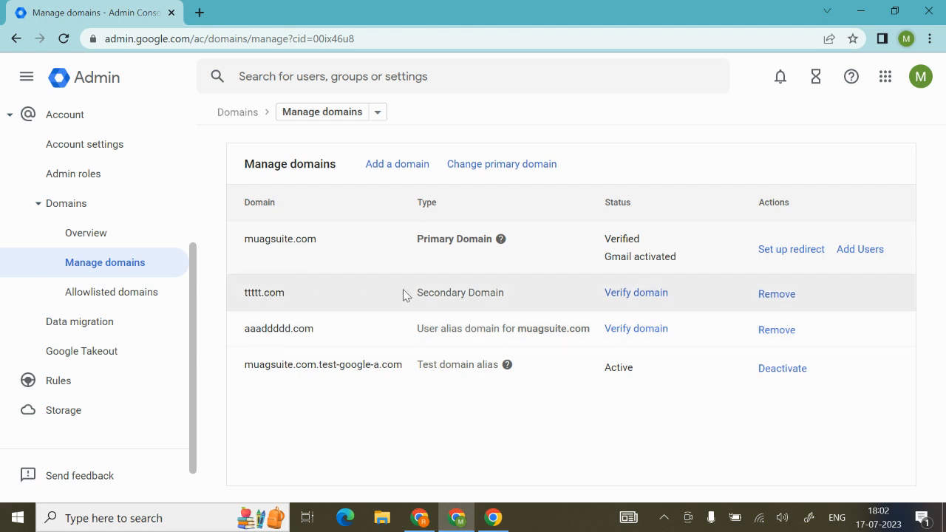
left_click_drag(405, 294, 503, 291)
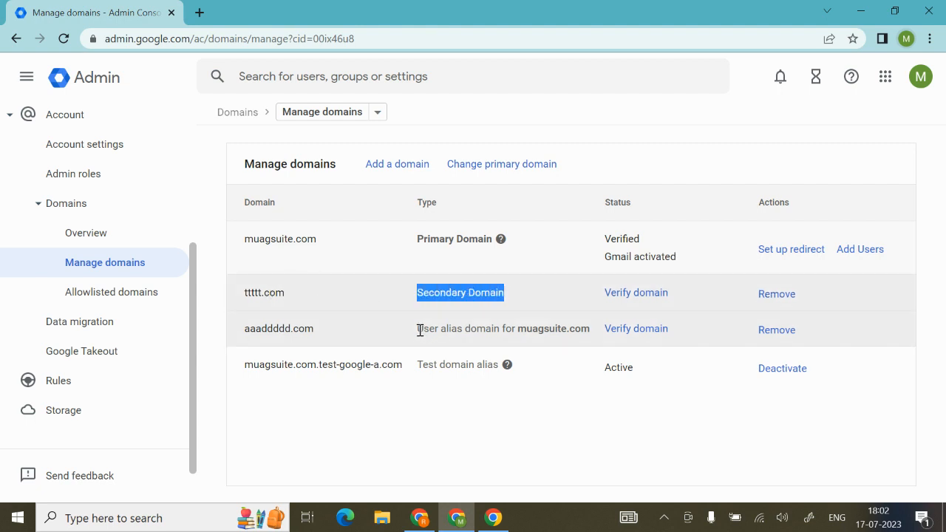
left_click_drag(417, 329, 553, 329)
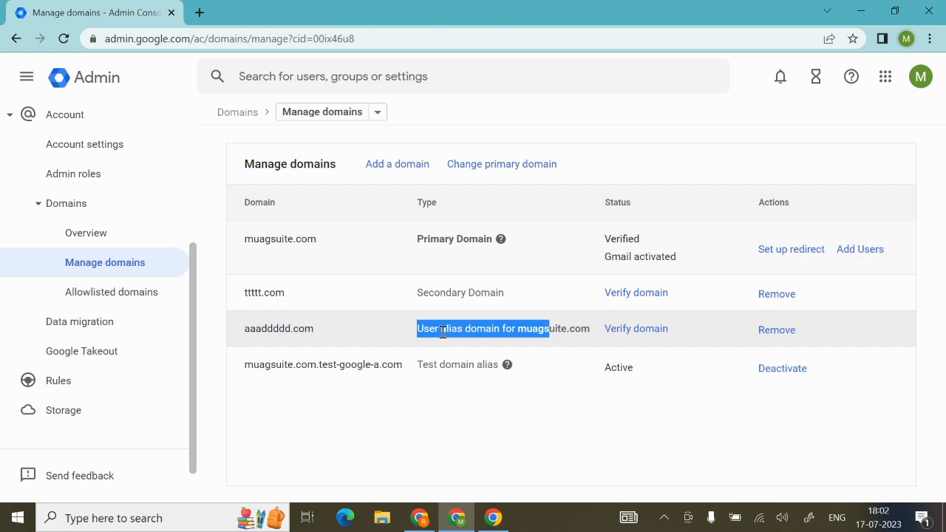
left_click_drag(415, 240, 500, 240)
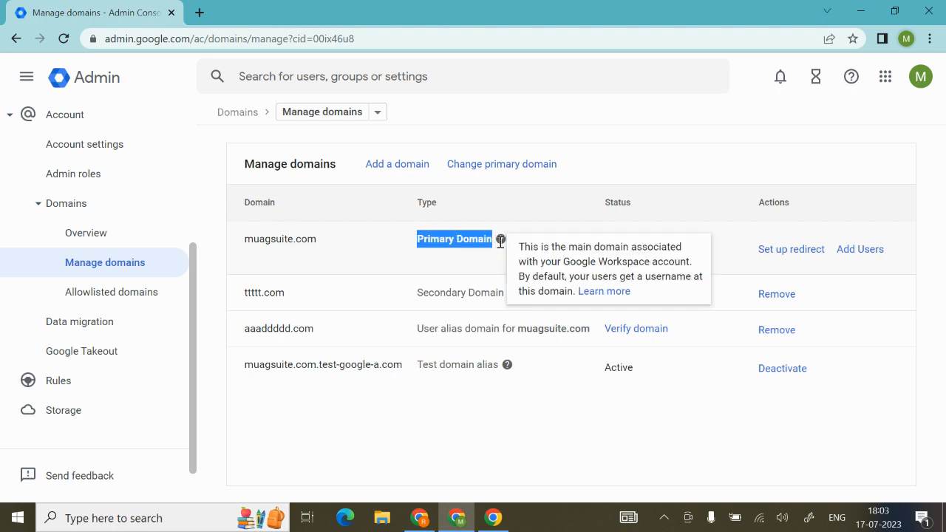
left_click_drag(417, 293, 506, 297)
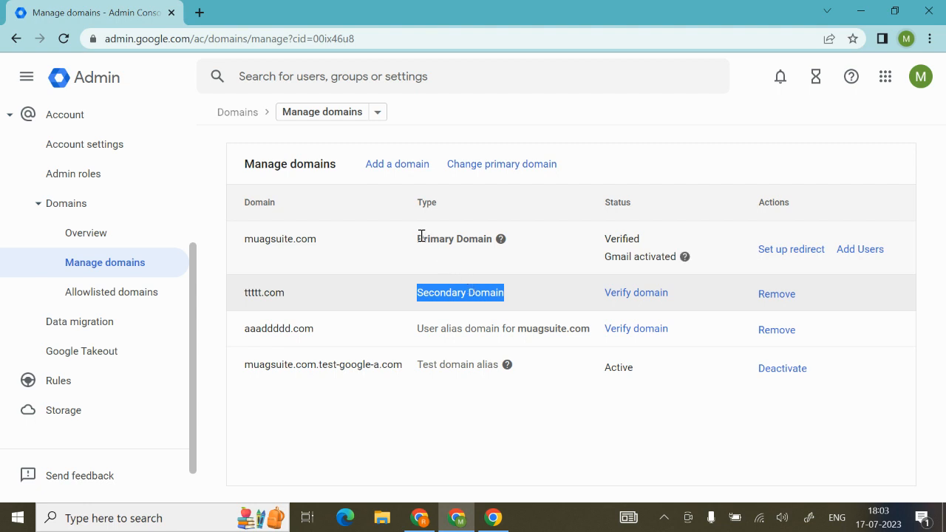
left_click_drag(416, 242, 492, 236)
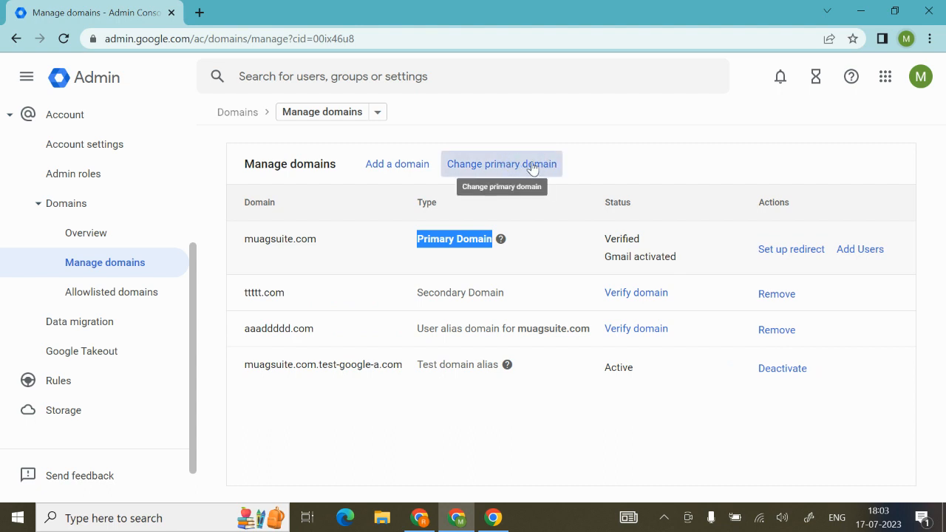
Step: Try to change the primary domain muagsuite.com, read the explanation given, and dismiss it
left_click(531, 165)
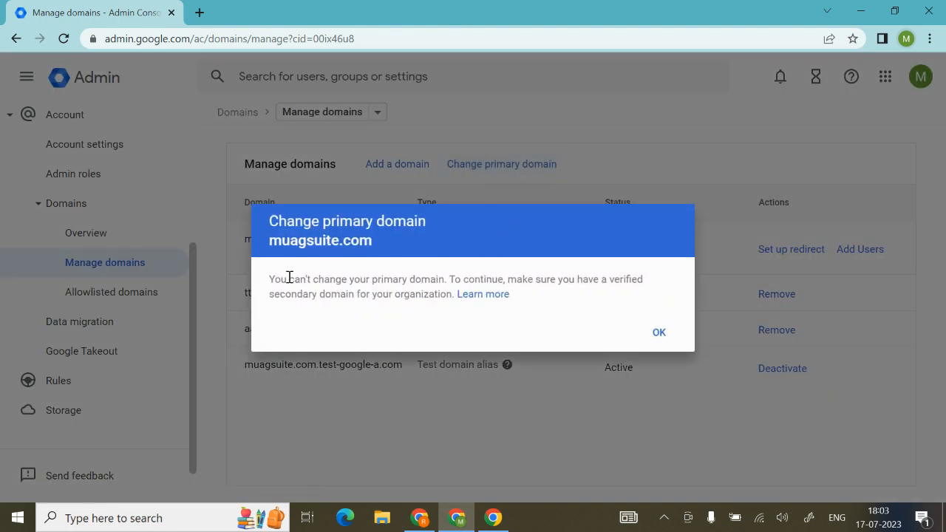
left_click_drag(280, 279, 599, 279)
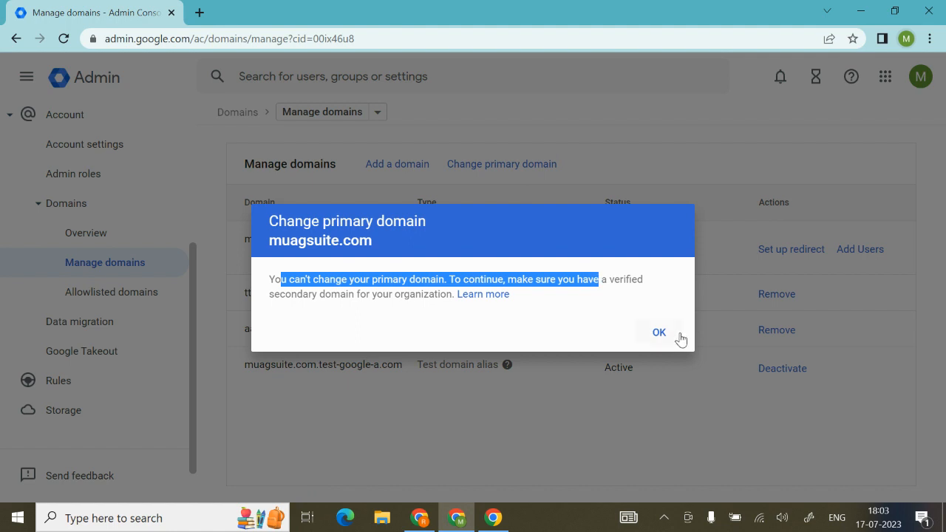
left_click(657, 334)
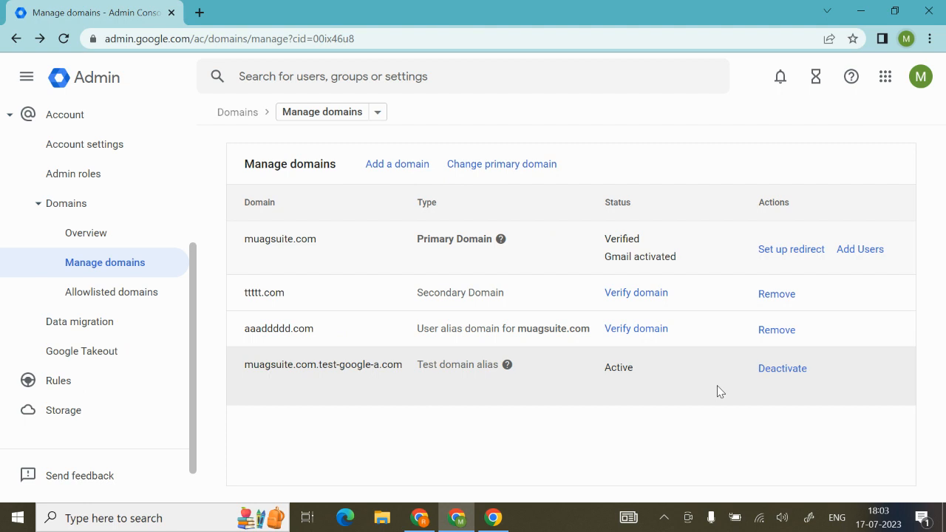
Step: Return to the Domains overview and view the allowlisted domains
left_click(234, 113)
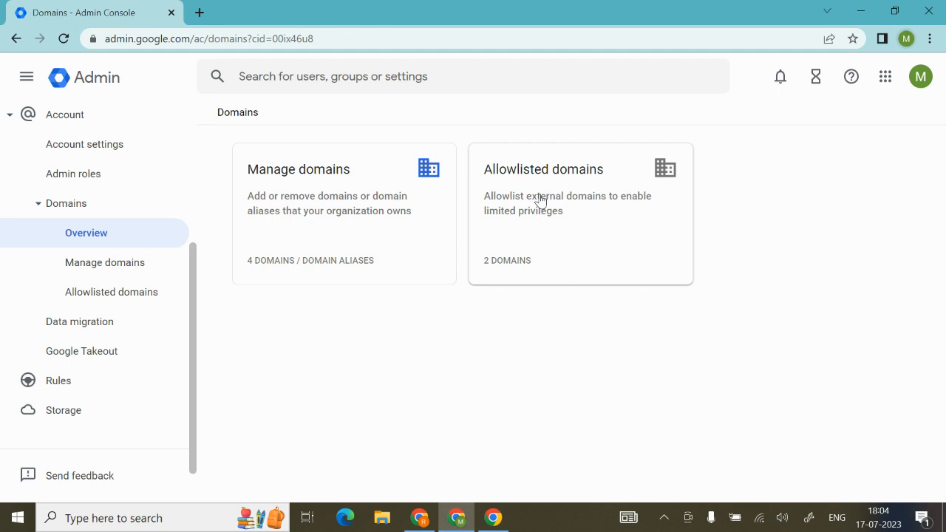
left_click(550, 231)
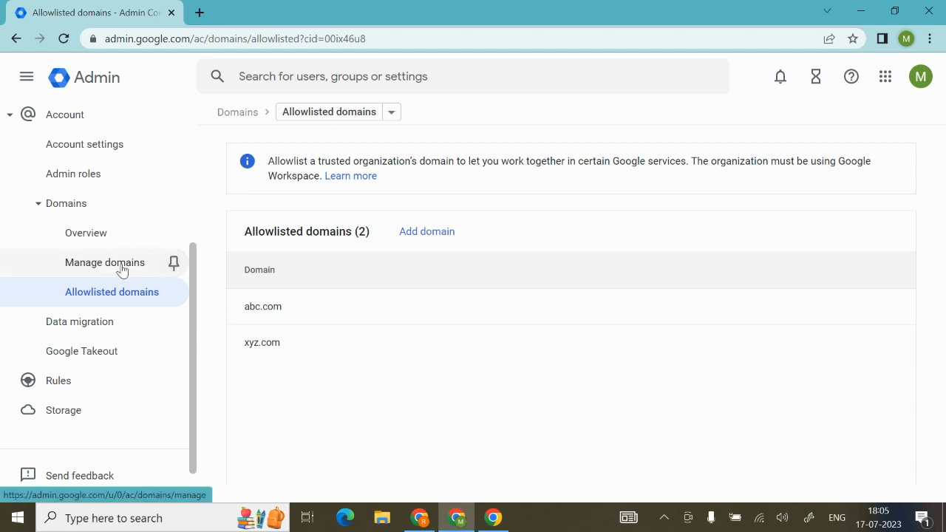
Step: Switch to the Domain Managment presentation in Google Slides and exit its slideshow
left_click(421, 518)
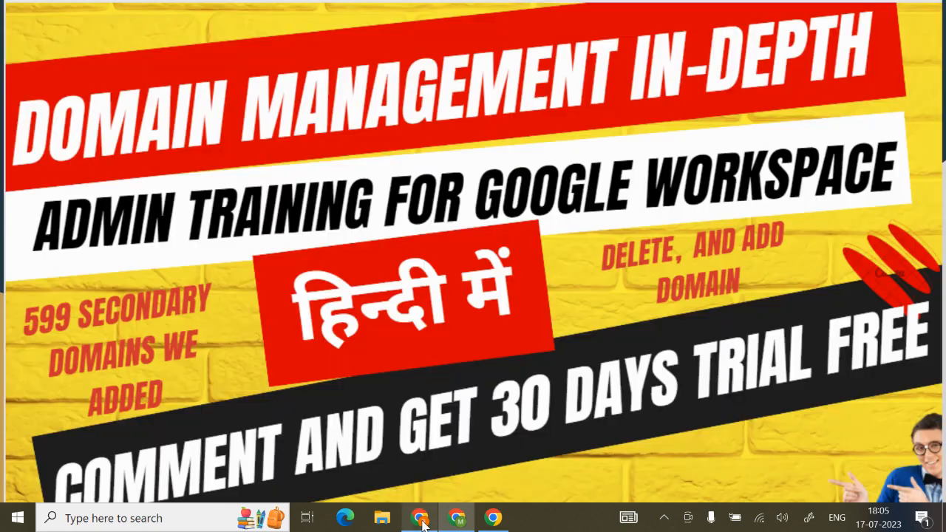
key("Escape")
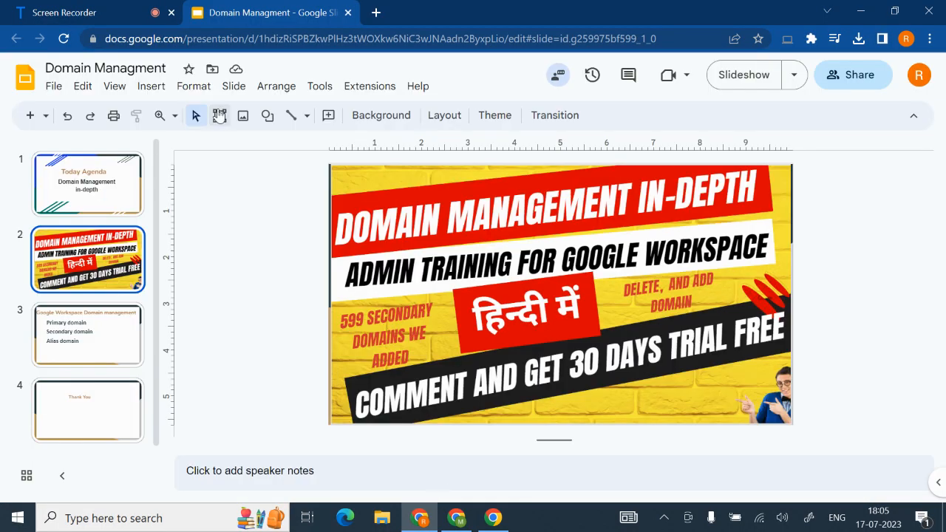